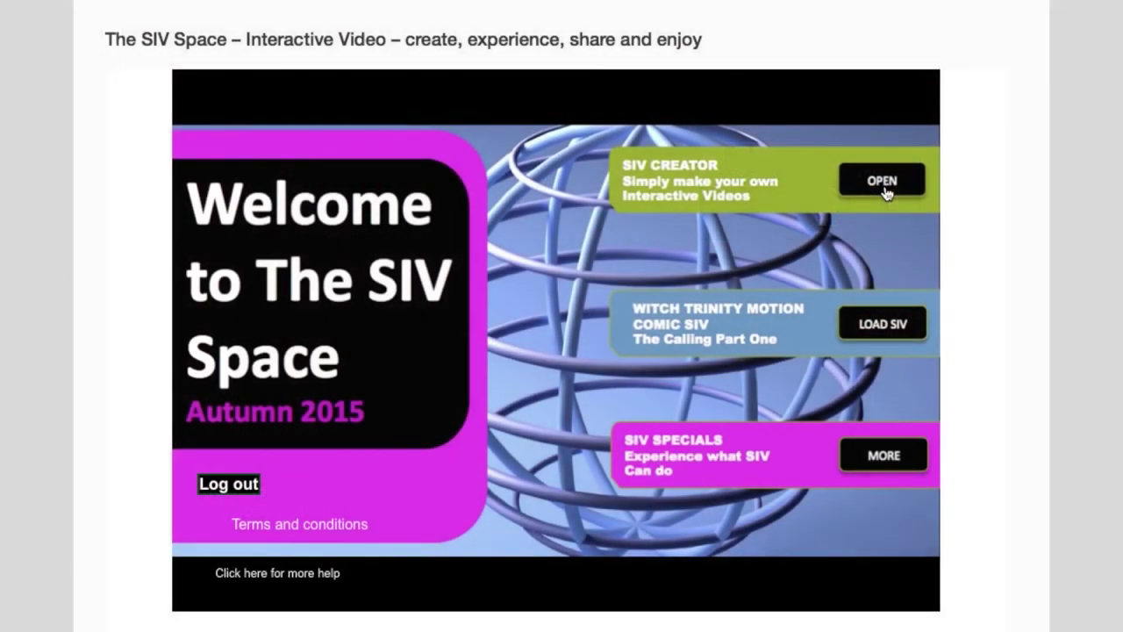
Open SIV Creator and create a new SIV project titled "Picture in Picture" from a YouTube video code.
{"action": "left_click", "coordinate": [883, 182]}
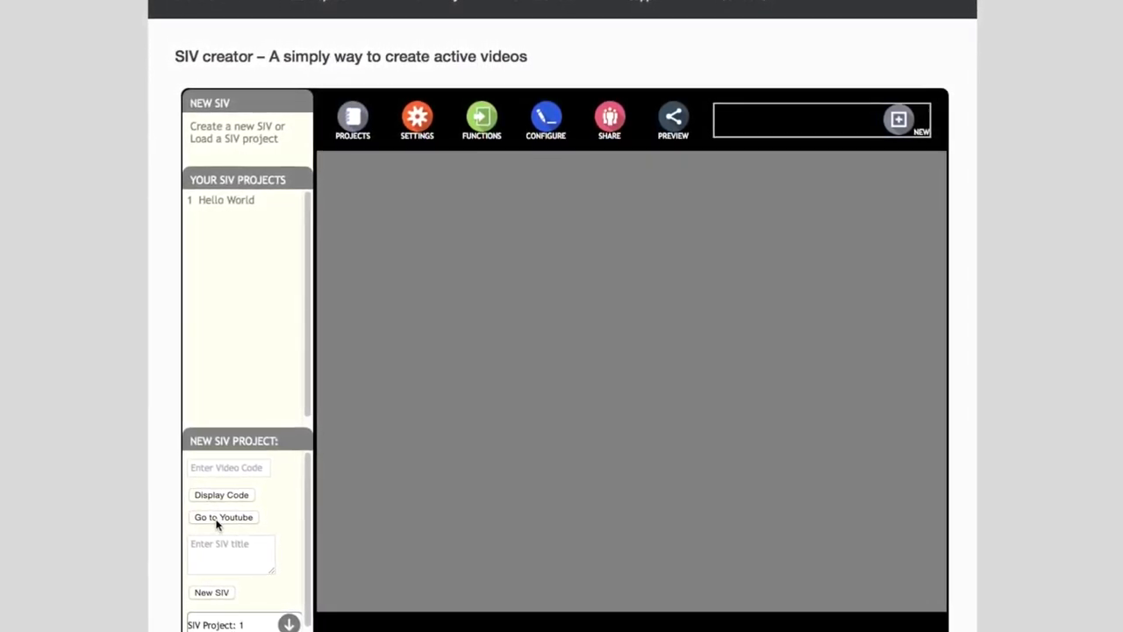
{"action": "left_click", "coordinate": [215, 520]}
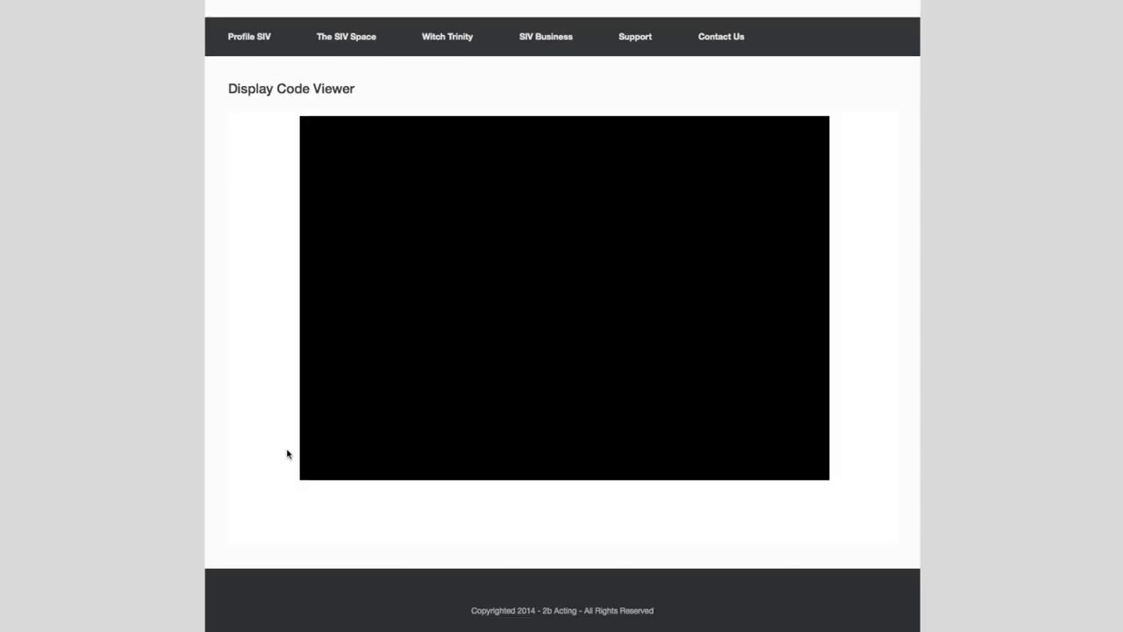
{"action": "left_click", "coordinate": [562, 301]}
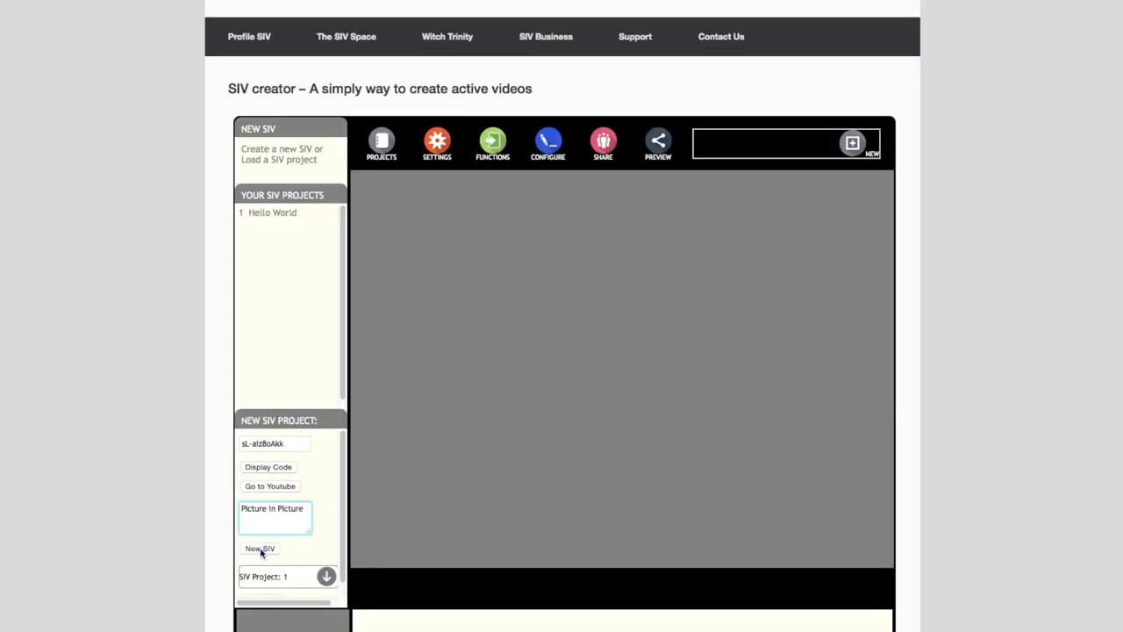
{"action": "left_click", "coordinate": [229, 446]}
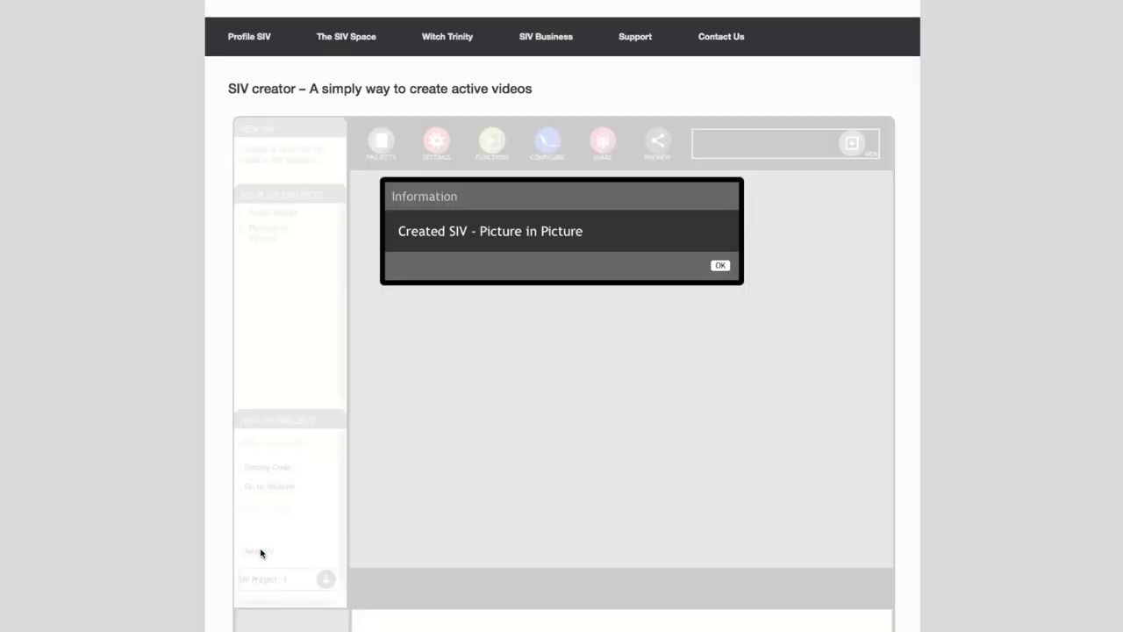
{"action": "left_click", "coordinate": [718, 266]}
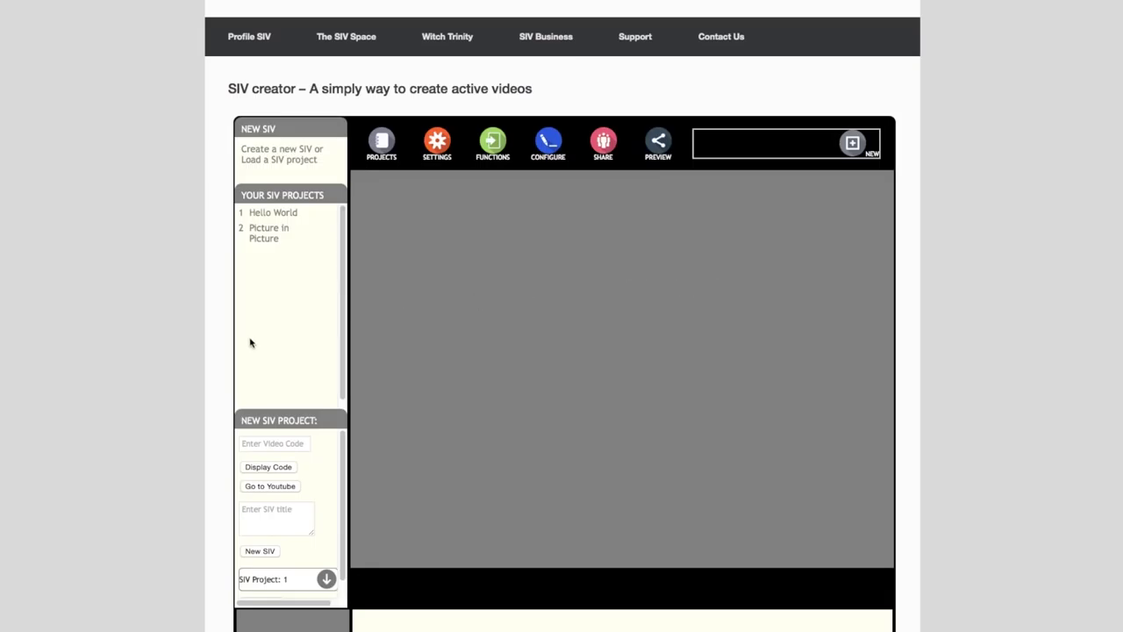
Load the Picture in Picture project and update its settings to width 800 and height 550.
{"action": "left_click", "coordinate": [263, 232]}
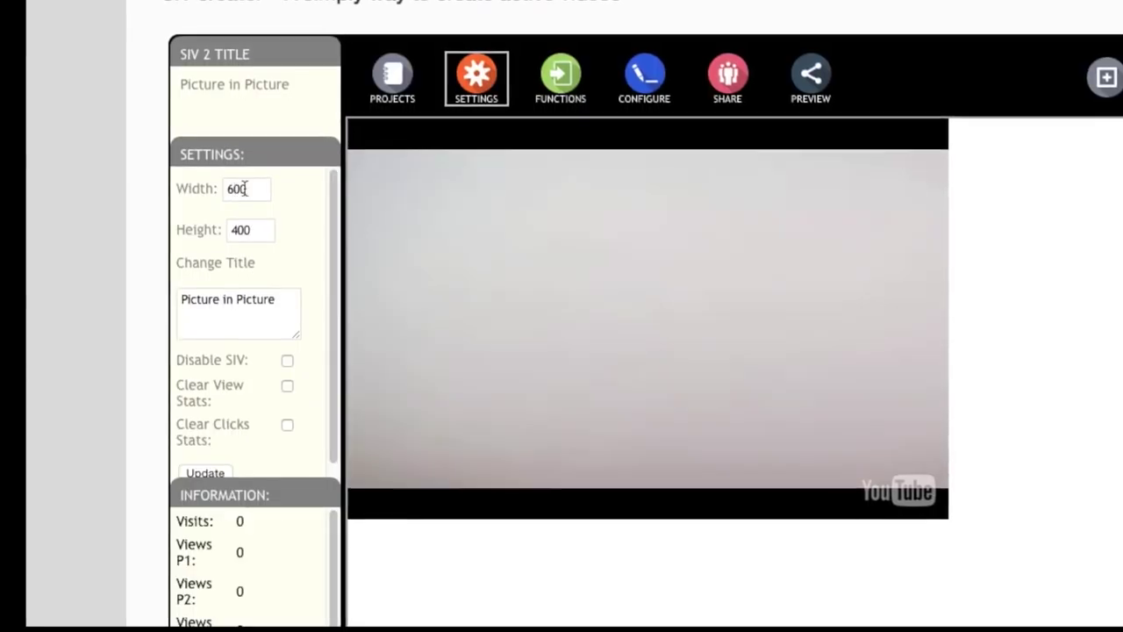
{"action": "double_click", "coordinate": [245, 188]}
{"action": "type", "text": "800"}
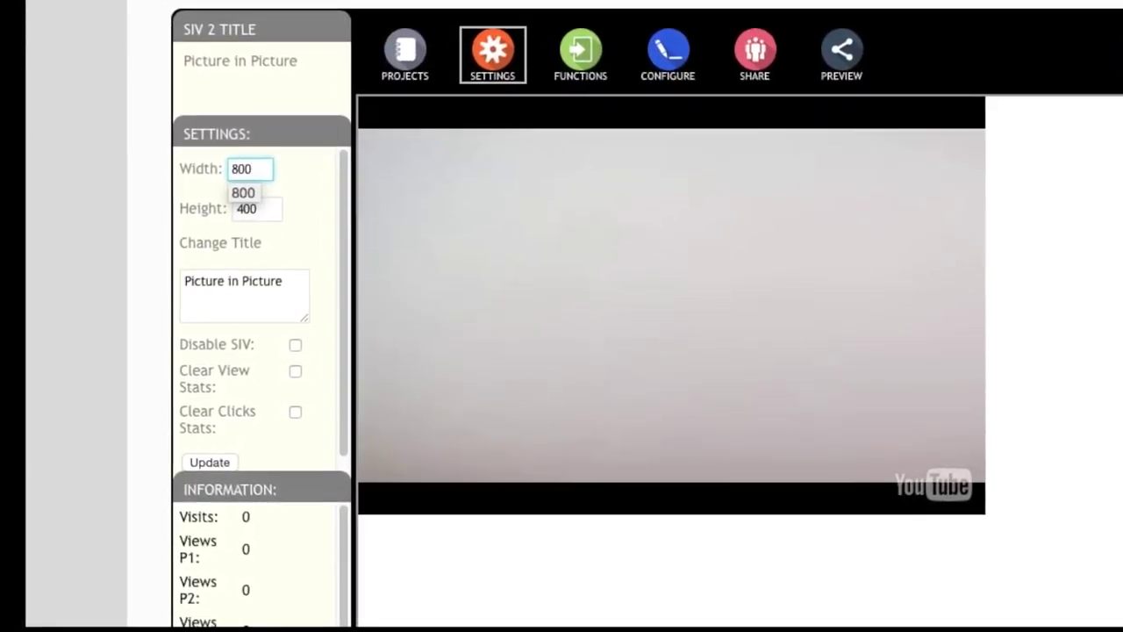
{"action": "double_click", "coordinate": [263, 198]}
{"action": "type", "text": "550"}
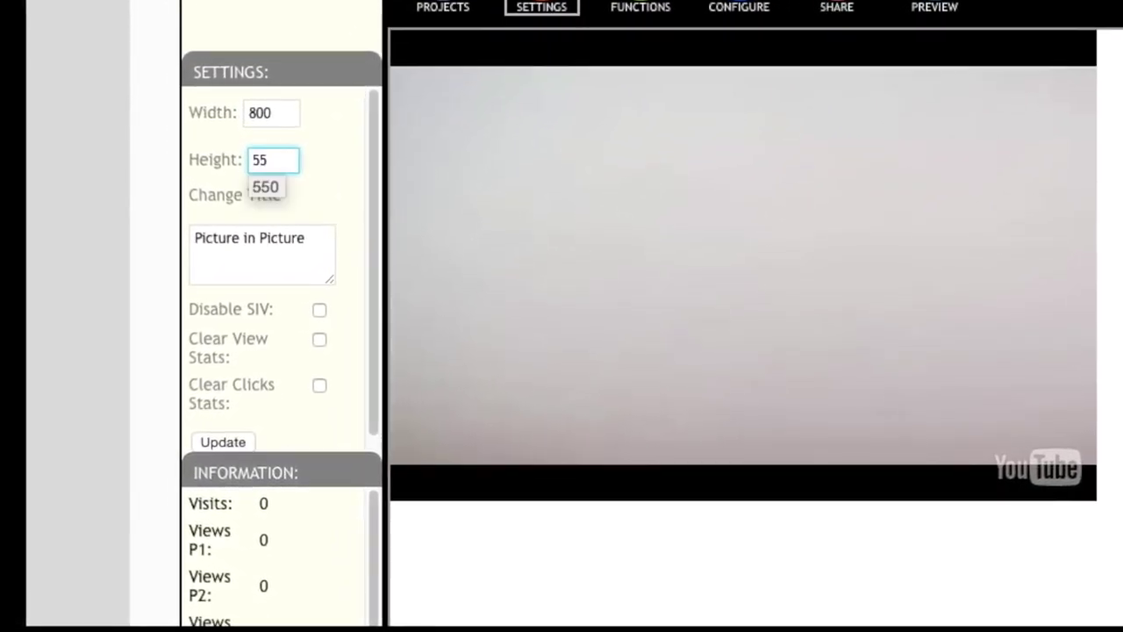
{"action": "left_click", "coordinate": [334, 175]}
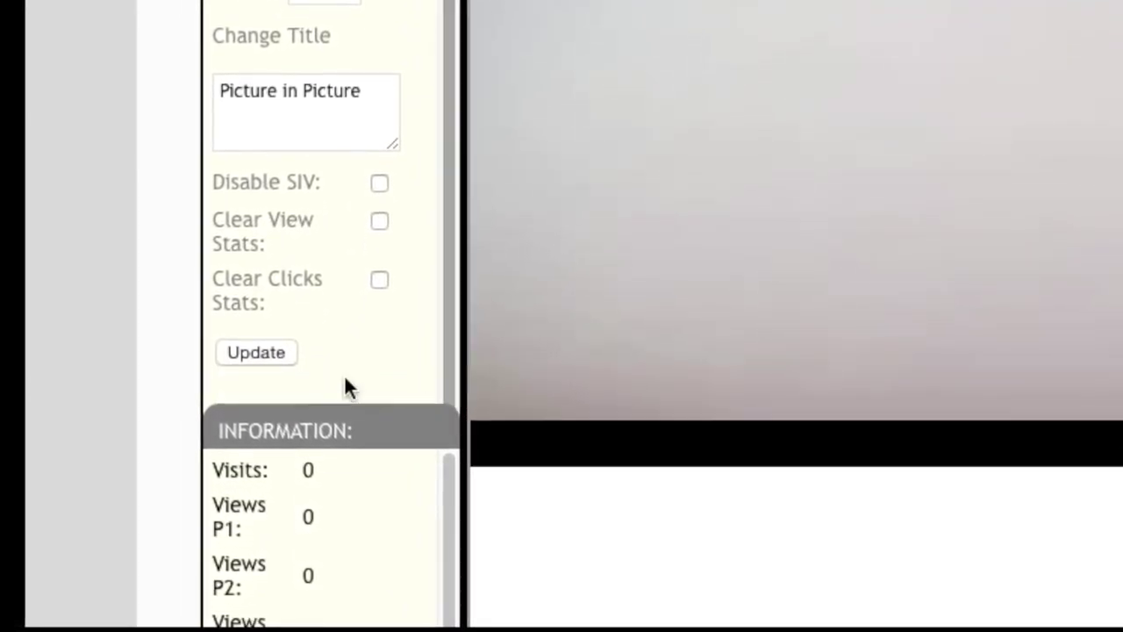
{"action": "left_click", "coordinate": [261, 349]}
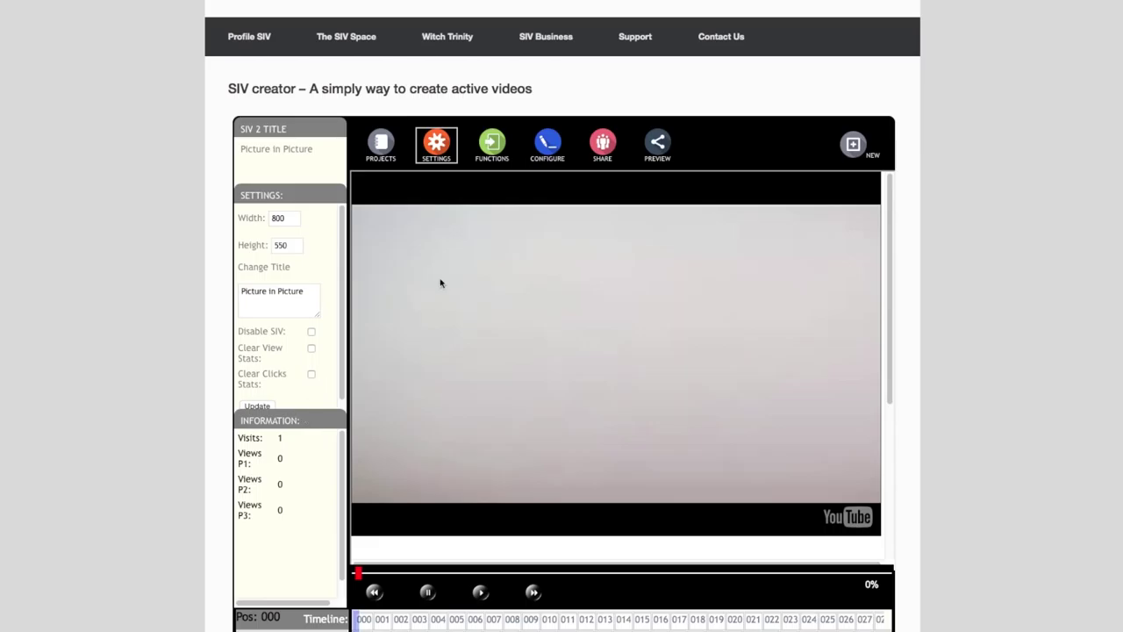
Add a Video function to the Picture in Picture project.
{"action": "left_click", "coordinate": [494, 151]}
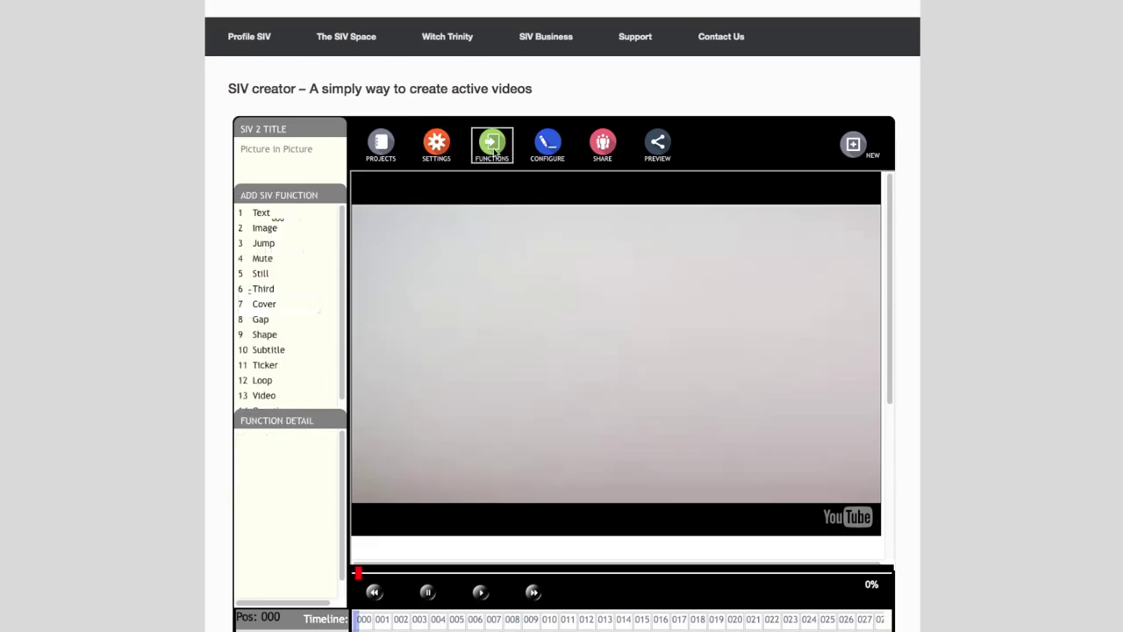
{"action": "left_click", "coordinate": [268, 397]}
{"action": "left_click", "coordinate": [268, 397]}
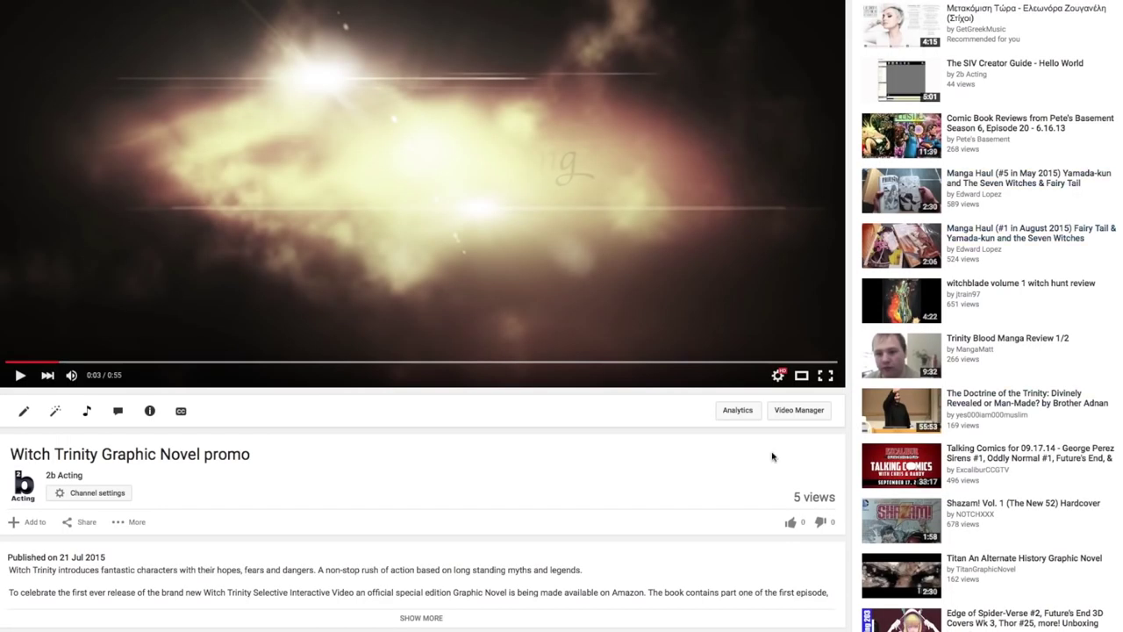
{"action": "left_click", "coordinate": [85, 523]}
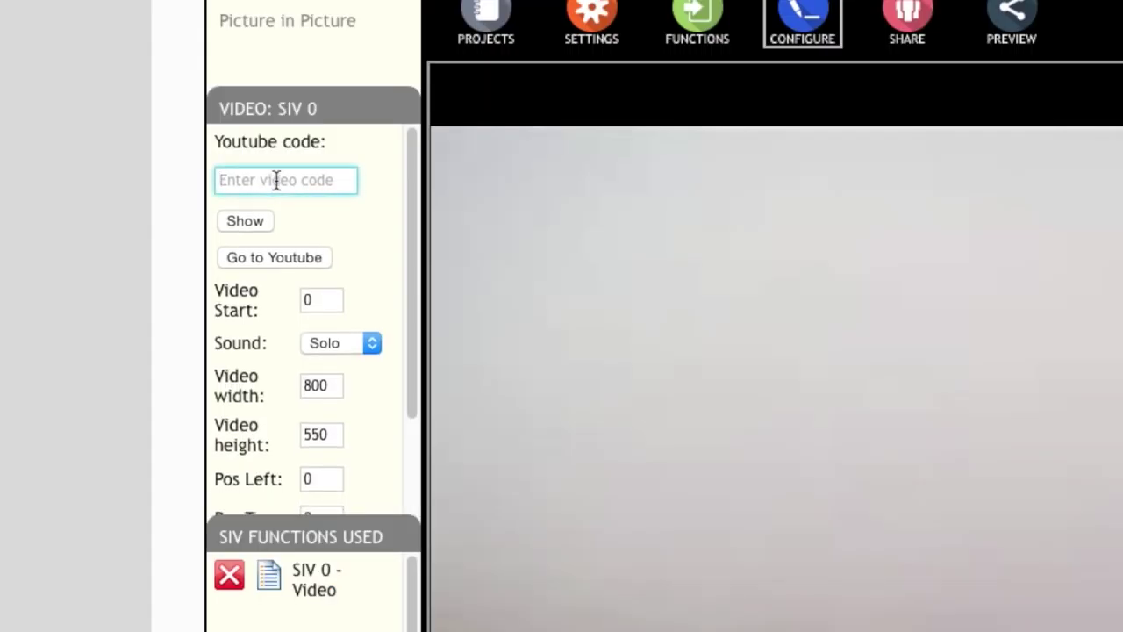
{"action": "type", "text": "http://youtu.be/1044XTwSfRc"}
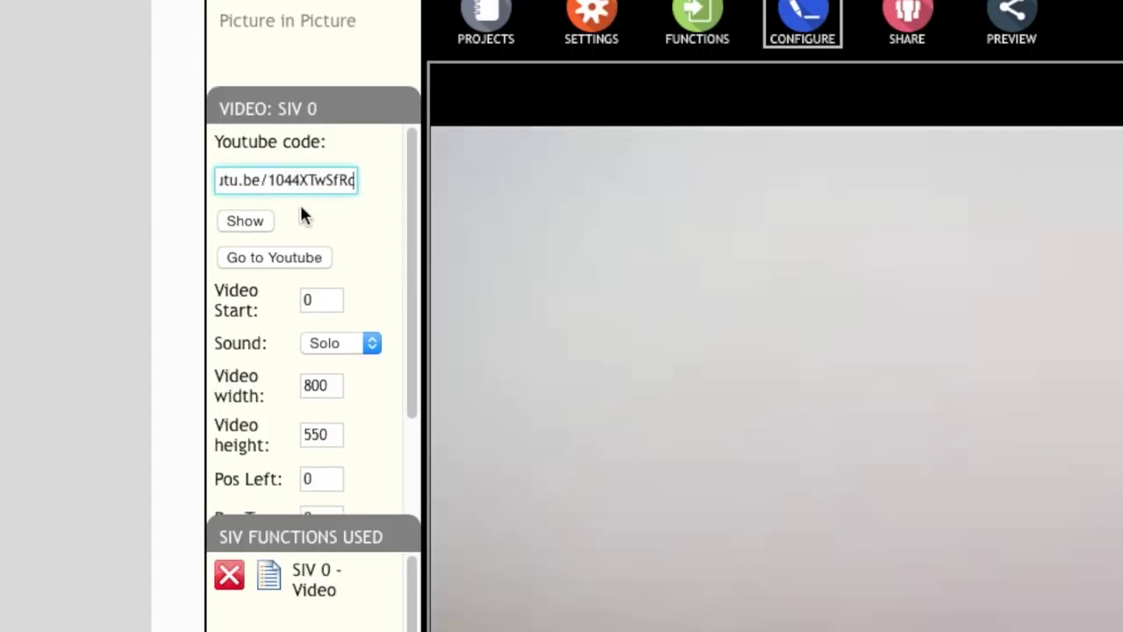
{"action": "left_click", "coordinate": [301, 209]}
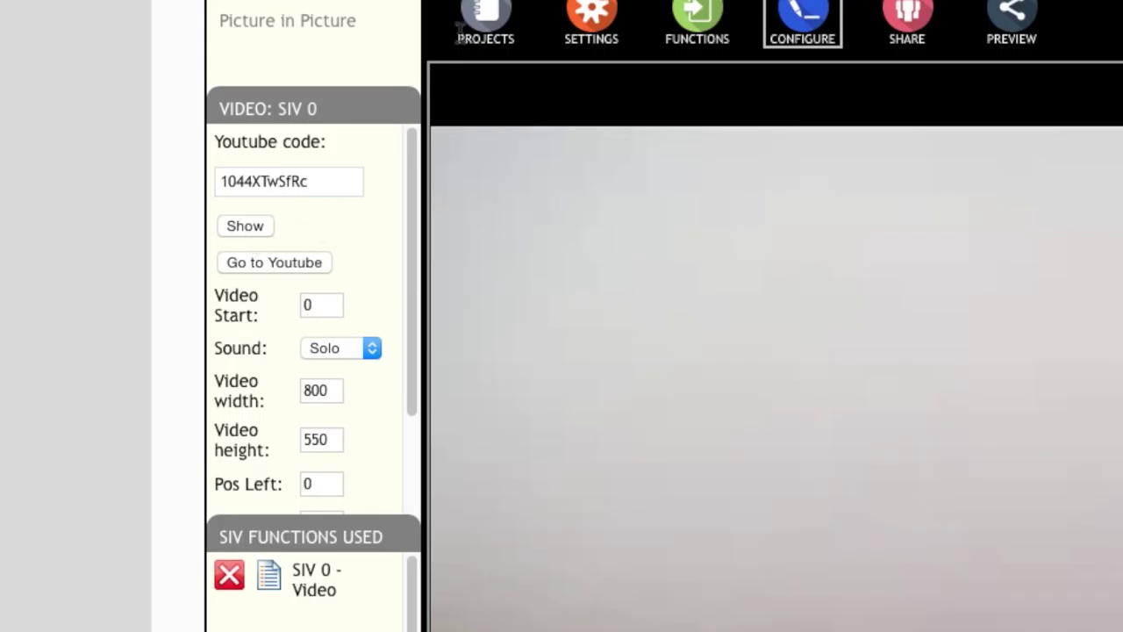
Set the Video function's sound to Mixed, its width to 200 and its height to 140, and apply the update.
{"action": "scroll", "coordinate": [414, 368], "scroll_direction": "down", "scroll_amount": 3}
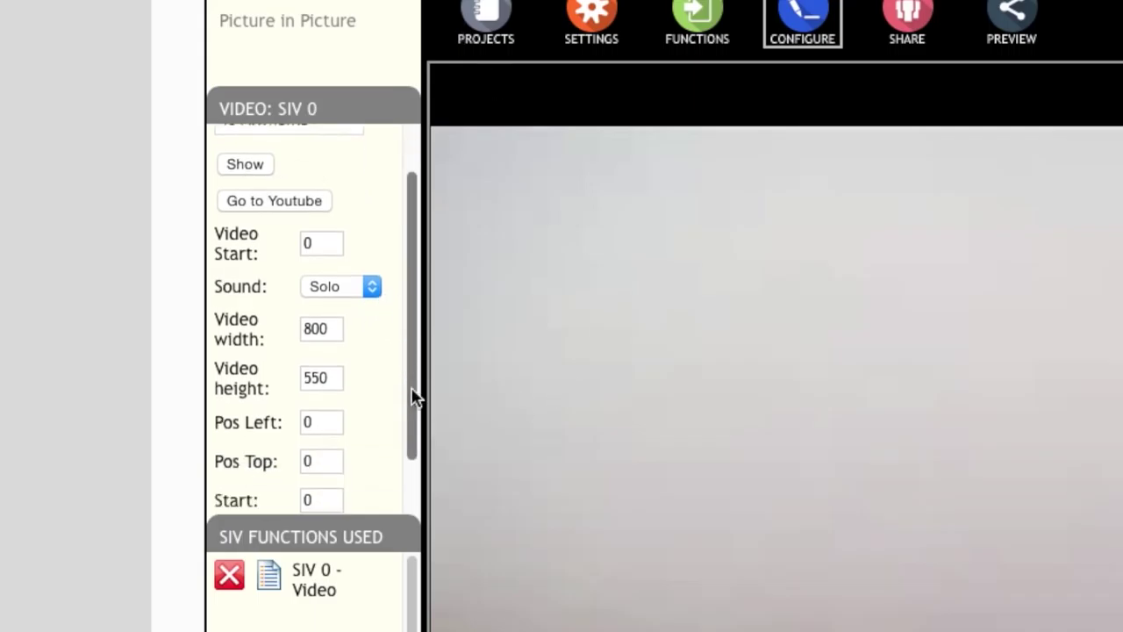
{"action": "left_click", "coordinate": [372, 251]}
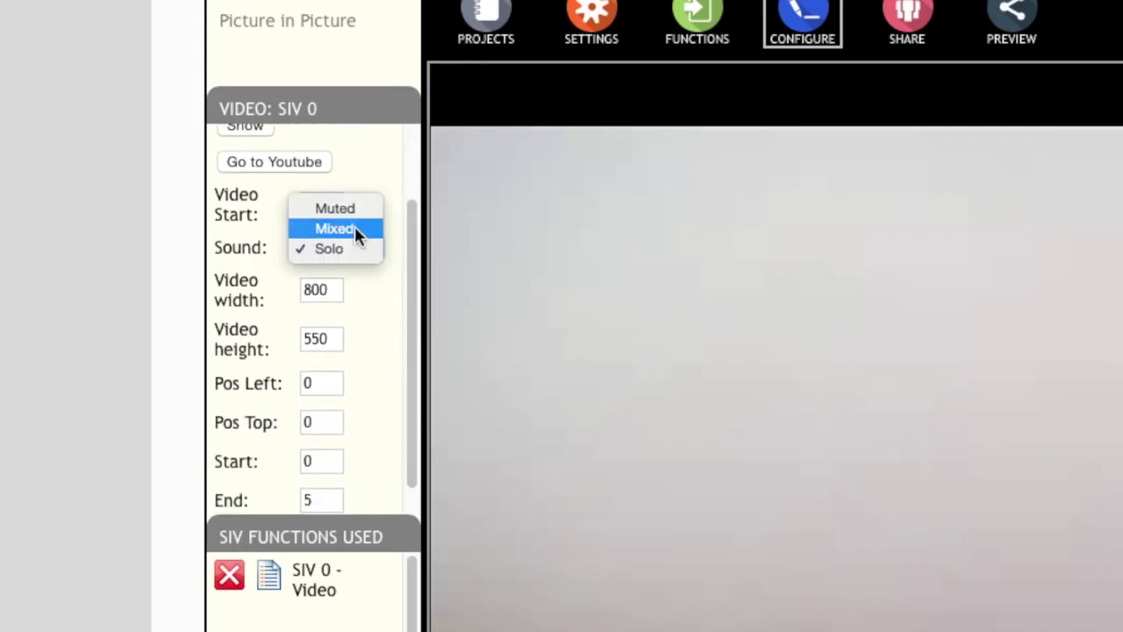
{"action": "left_click", "coordinate": [355, 228]}
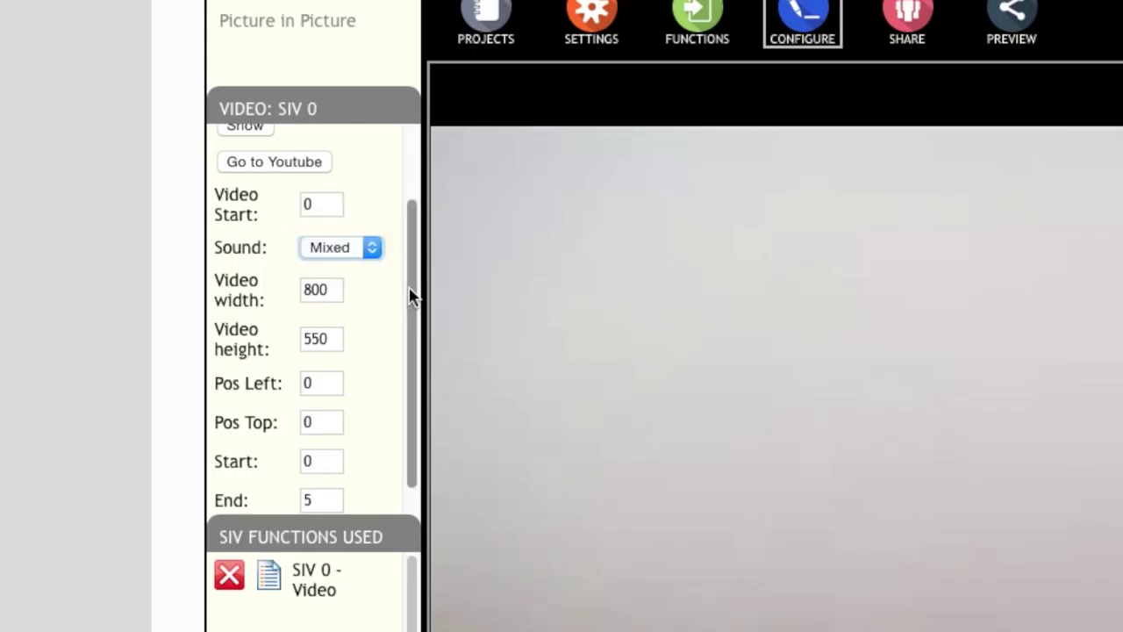
{"action": "left_click", "coordinate": [314, 291]}
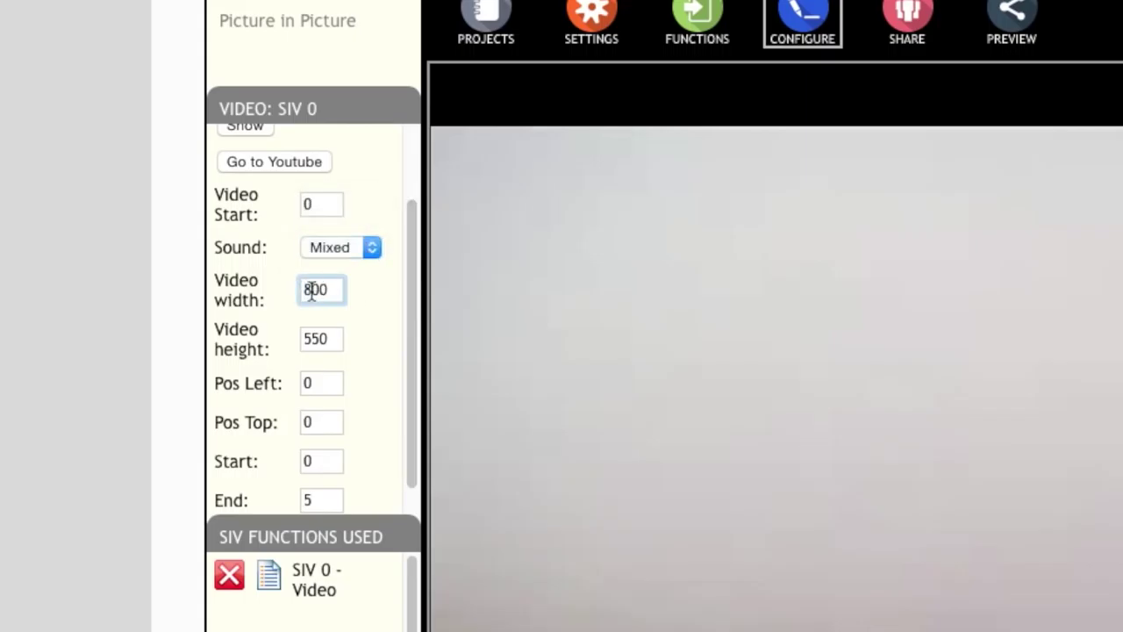
{"action": "type", "text": "200"}
{"action": "left_click", "coordinate": [330, 340]}
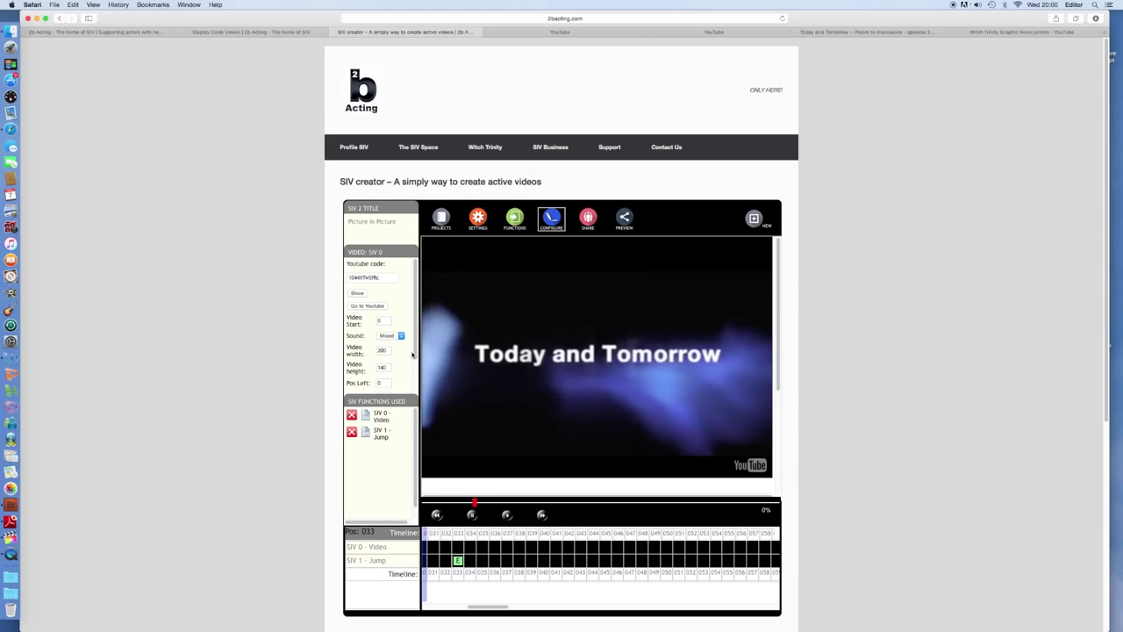
{"action": "scroll", "coordinate": [415, 397], "scroll_direction": "down", "scroll_amount": 3}
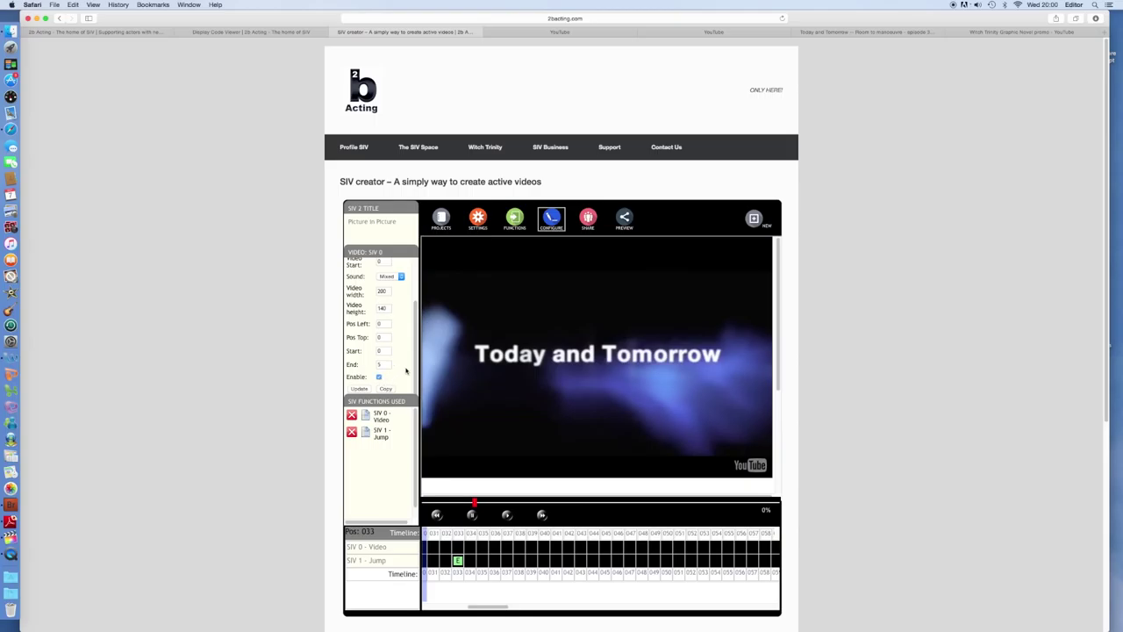
{"action": "left_click", "coordinate": [359, 388]}
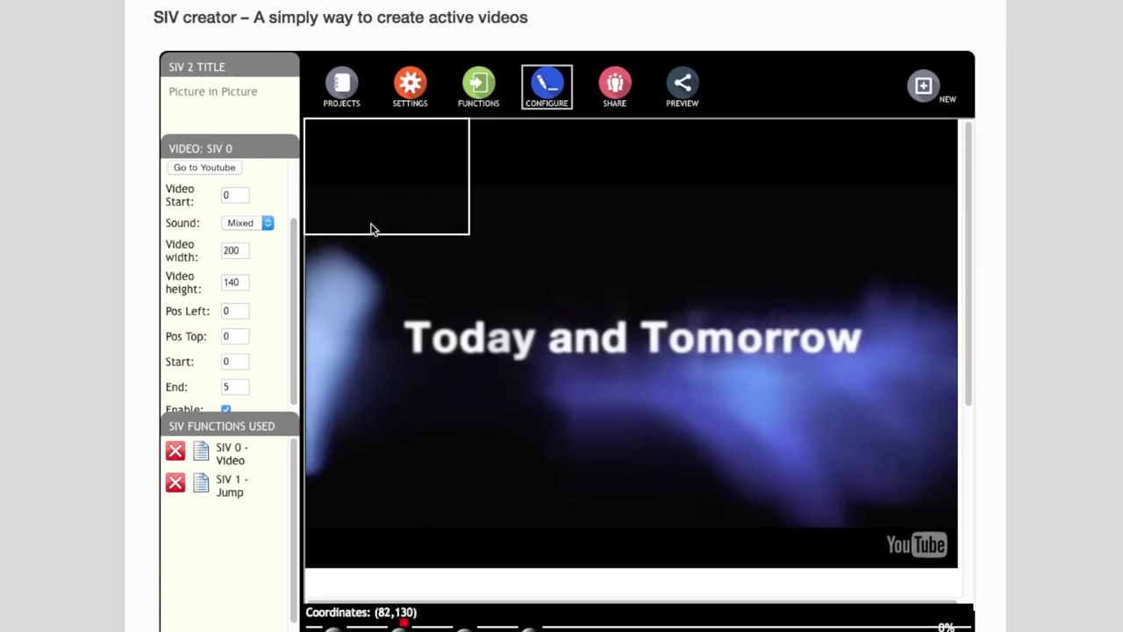
Place the inset video frame at about Pos Left 577, Pos Top 53, and set its start to 40 and end to 95.
{"action": "left_click_drag", "start_coordinate": [370, 228], "coordinate": [783, 170]}
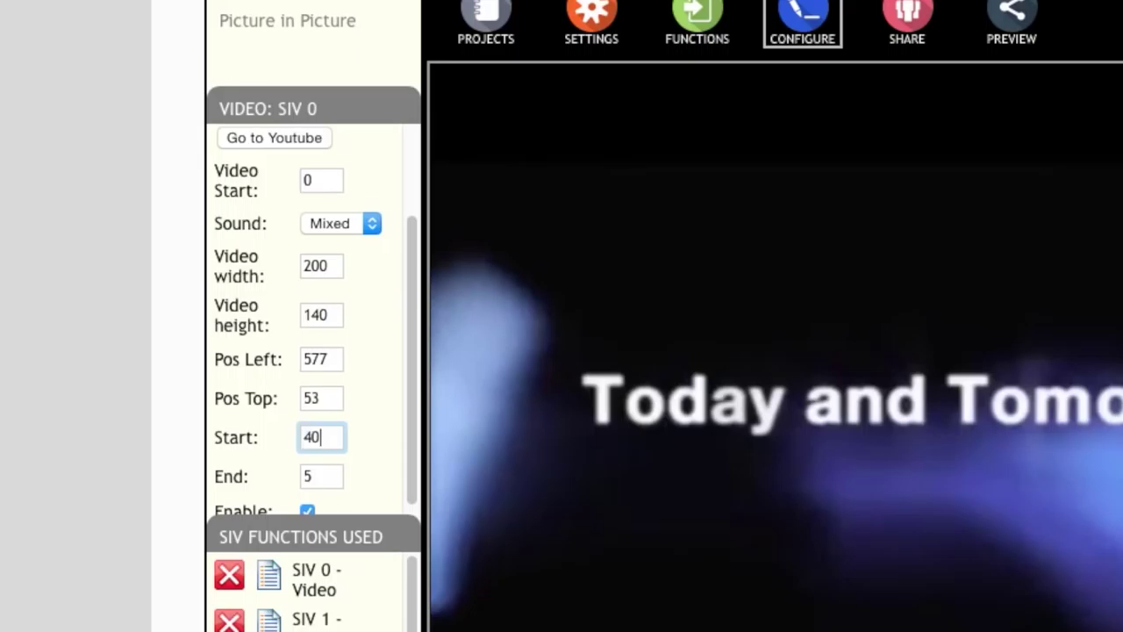
{"action": "key", "text": "Tab"}
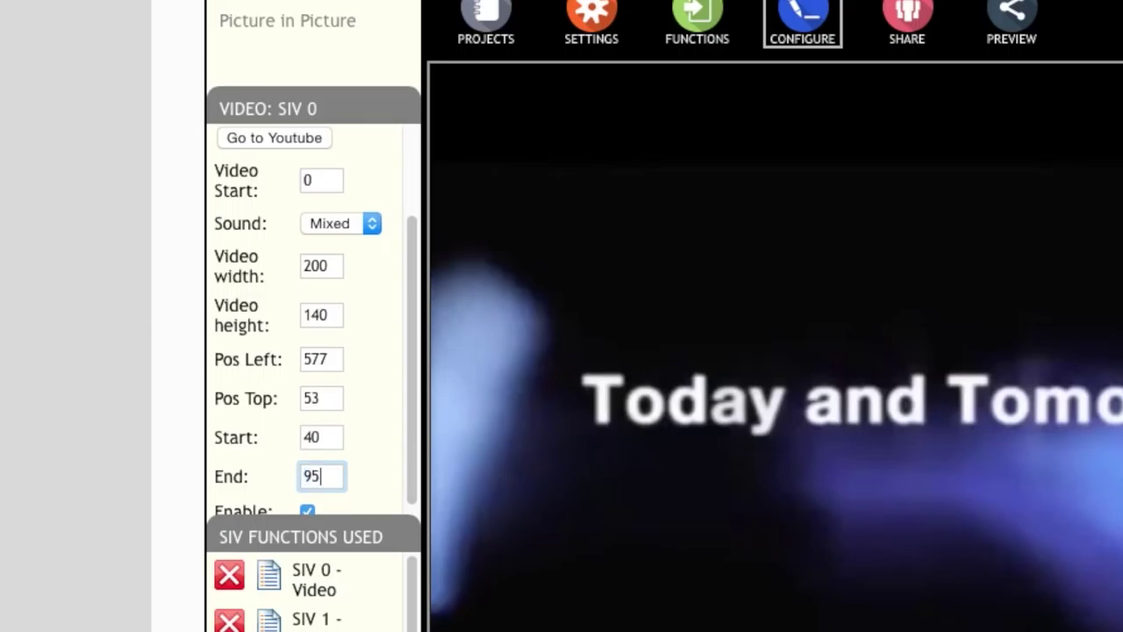
{"action": "type", "text": "95"}
{"action": "left_click", "coordinate": [376, 401]}
{"action": "scroll", "coordinate": [405, 406], "scroll_direction": "down", "scroll_amount": 2}
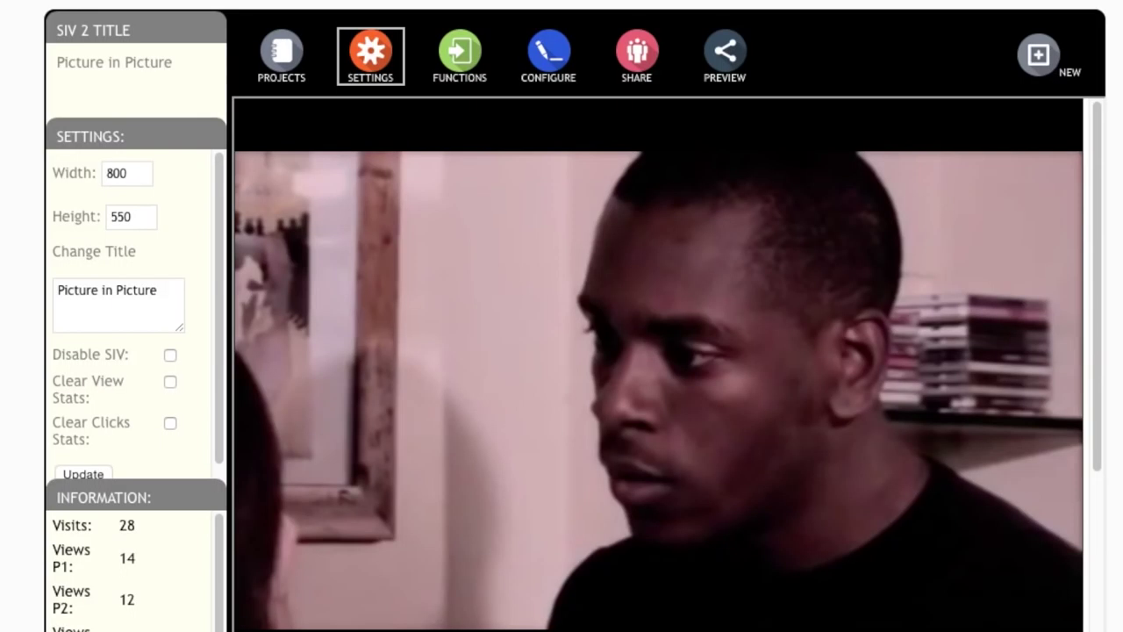
Open the project's share codes and select the full SIV link code and then the full SIV embed code.
{"action": "left_click", "coordinate": [632, 66]}
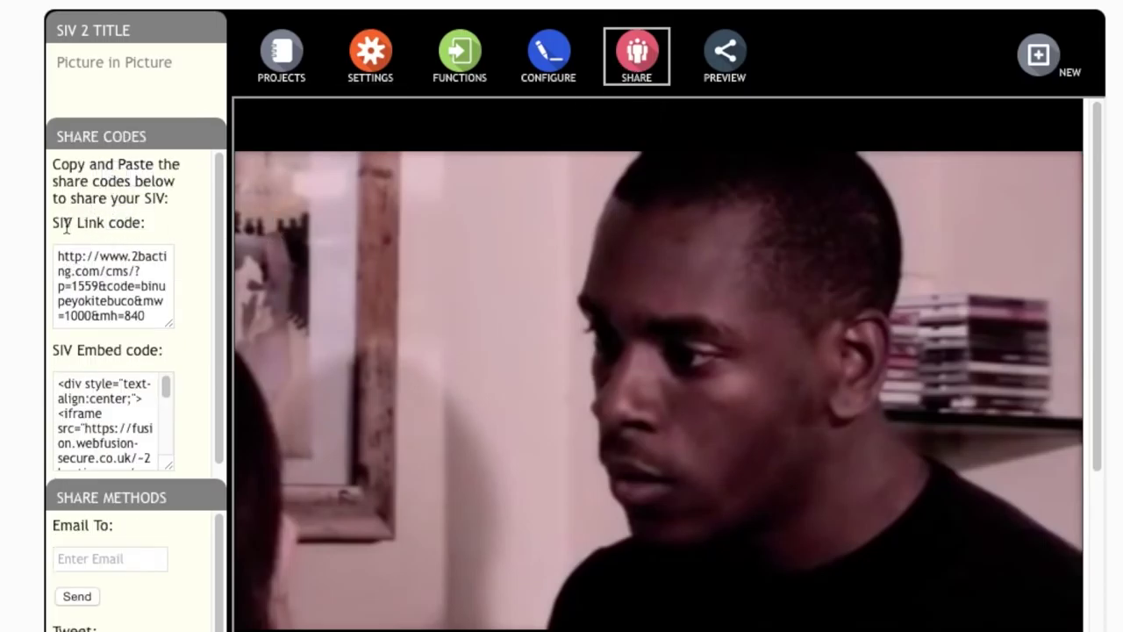
{"action": "left_click_drag", "start_coordinate": [60, 257], "coordinate": [153, 319]}
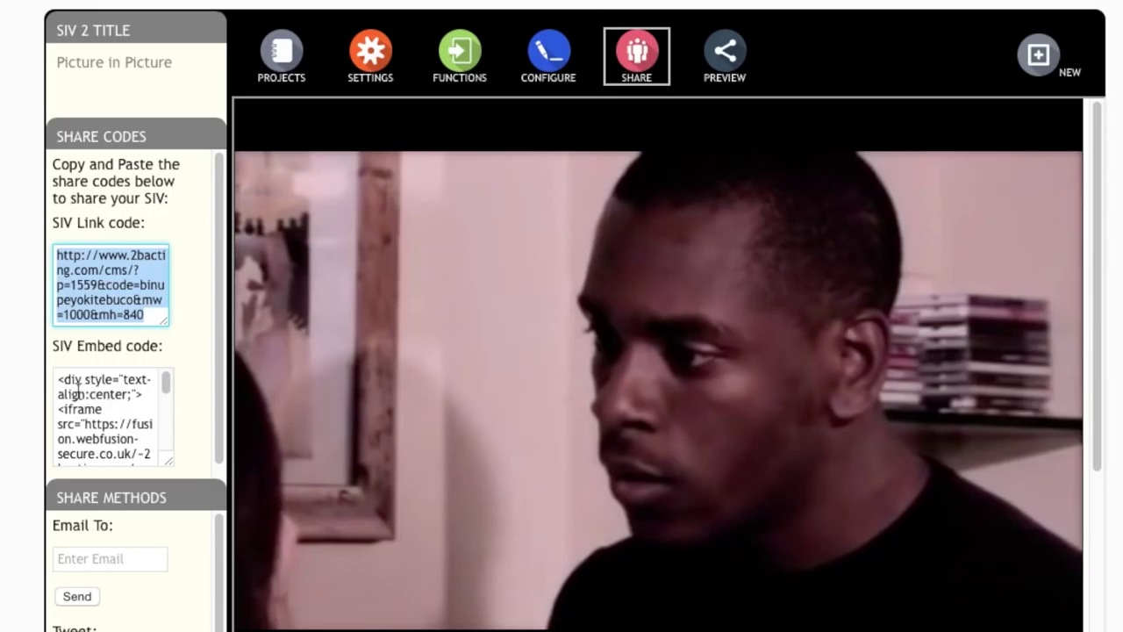
{"action": "left_click_drag", "start_coordinate": [60, 379], "coordinate": [111, 399]}
{"action": "left_click_drag", "start_coordinate": [153, 447], "coordinate": [154, 478]}
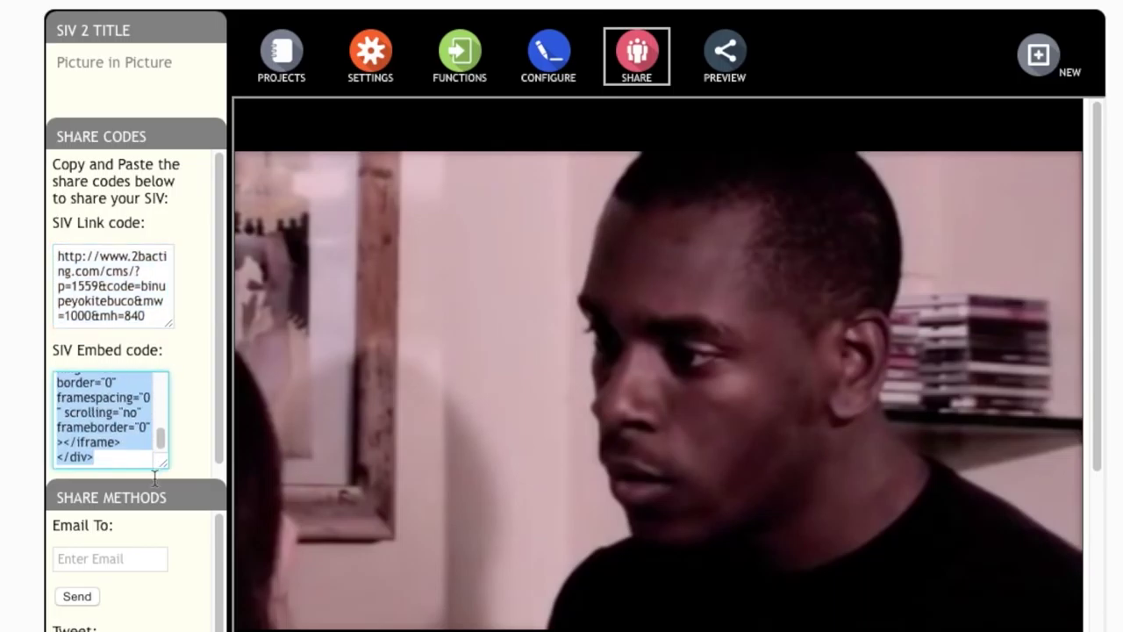